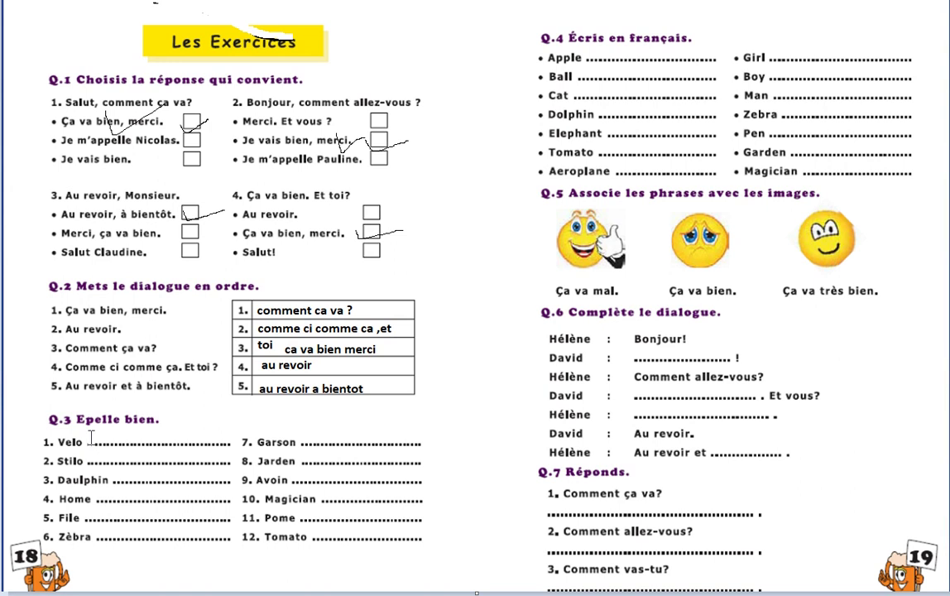
- Write "velo" and "stylo" on the answer lines of Q.3 items 1 and 2
left_click_drag(91, 438, 169, 446)
key("Escape")
left_click(99, 428)
type("velo")
key("Escape")
left_click_drag(95, 449, 169, 462)
type("sty")
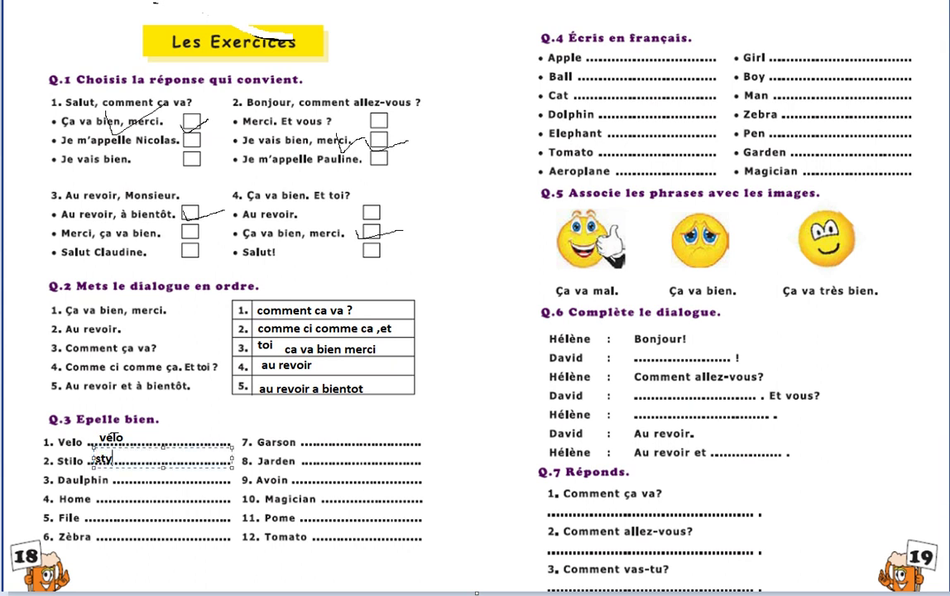
type("lo")
- Write "dauphin" for item 3 and "homme" for item 4 on the Q.3 answer lines
left_click(130, 501)
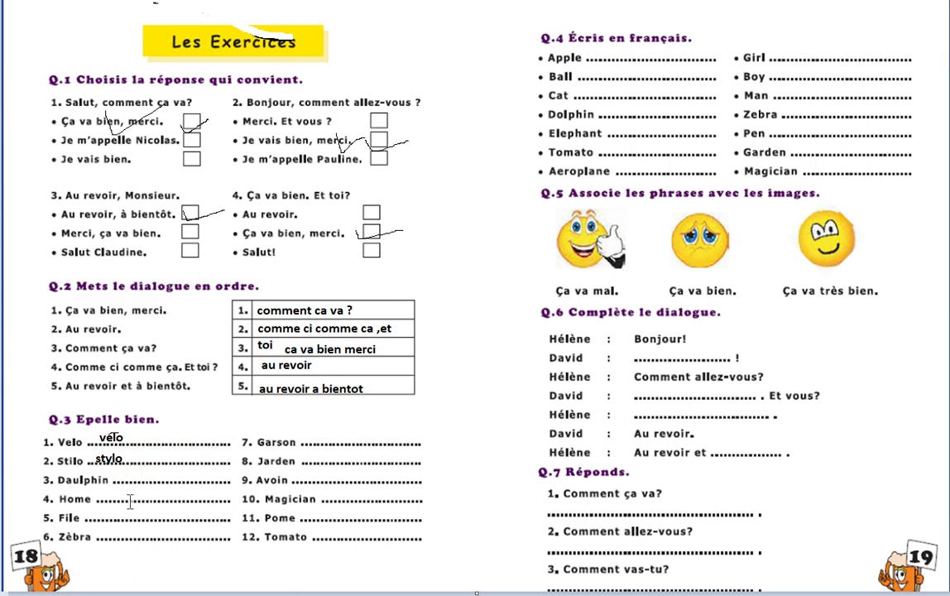
left_click(119, 477)
type("da")
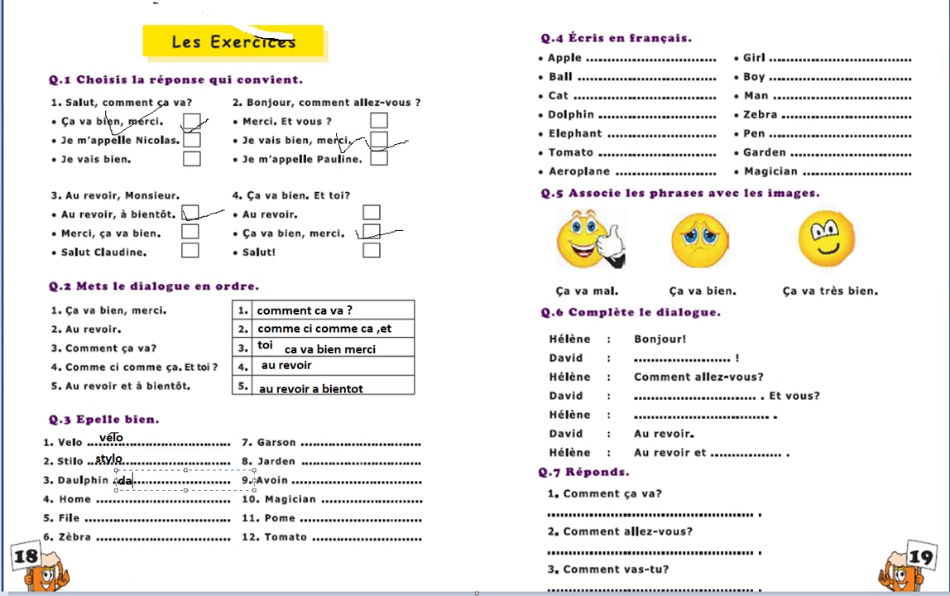
type("uphin")
left_click(176, 527)
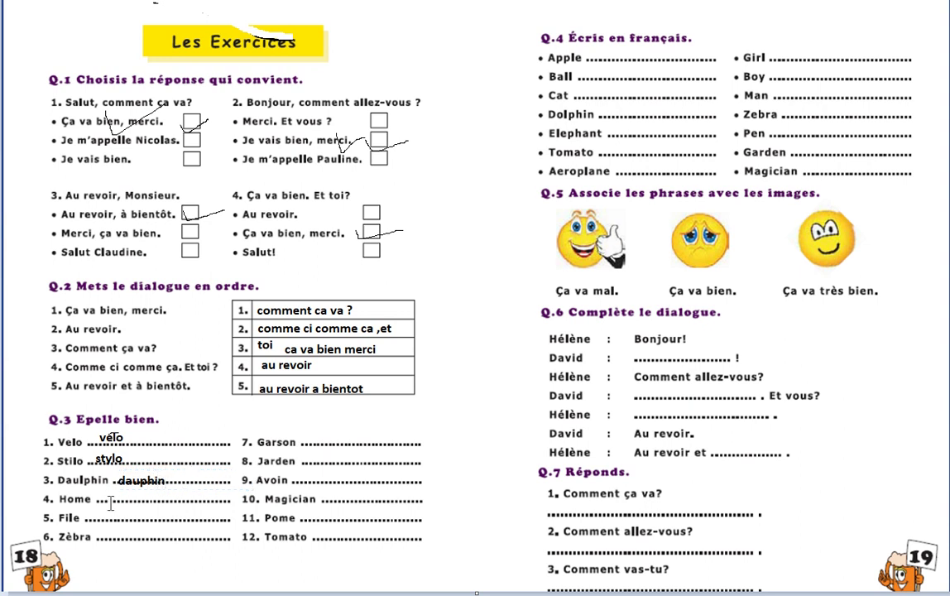
left_click_drag(106, 488, 242, 507)
type("homme")
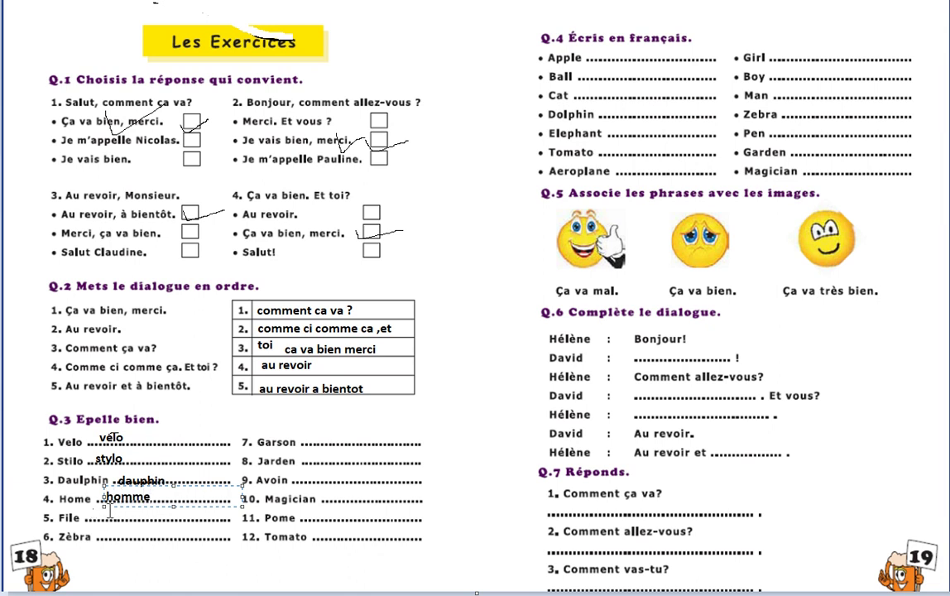
- Write "fille" for item 5 and "zebre" for item 6 on the Q.3 answer lines
left_click_drag(94, 509, 169, 524)
type("fille")
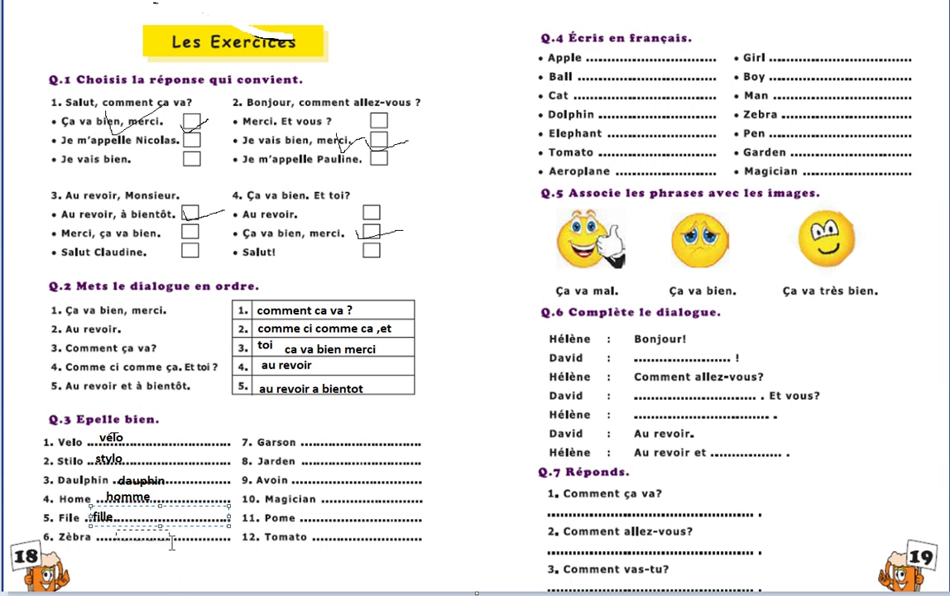
left_click_drag(172, 536, 177, 539)
type("zeb")
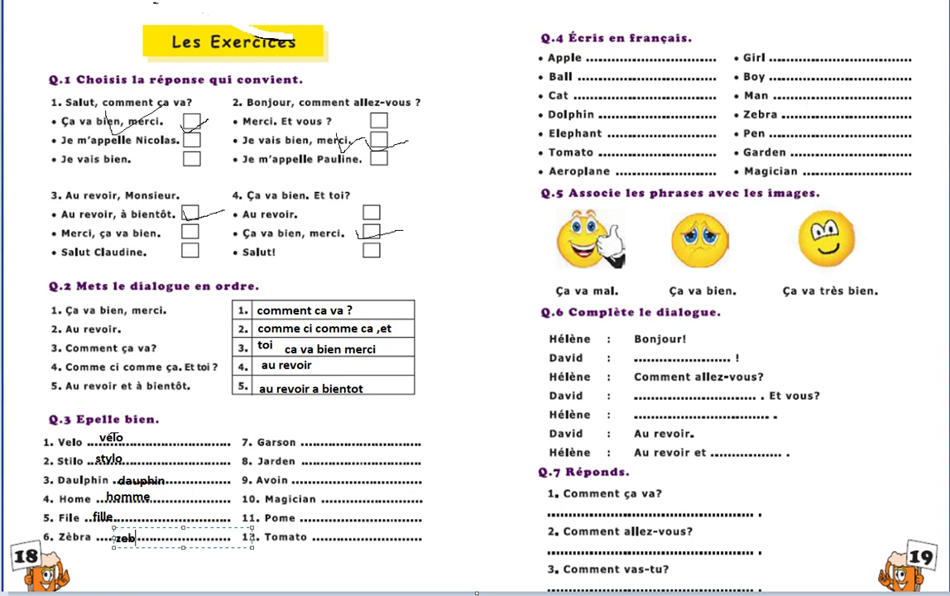
type("re")
- Write "garcon" for Q.3 item 7 and draw freehand cedilla strokes under the c and above the answer line
left_click(308, 431)
type("garc")
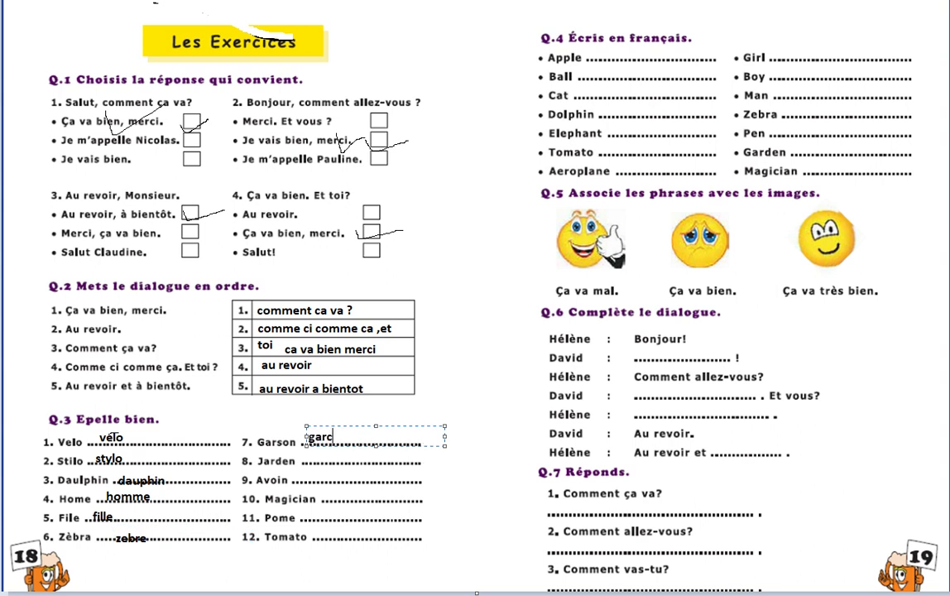
type("on")
left_click(273, 273)
left_click_drag(360, 413, 394, 405)
- Write "jardin" for item 8 and "avion" for item 9 on the Q.3 answer lines
left_click_drag(306, 452, 444, 473)
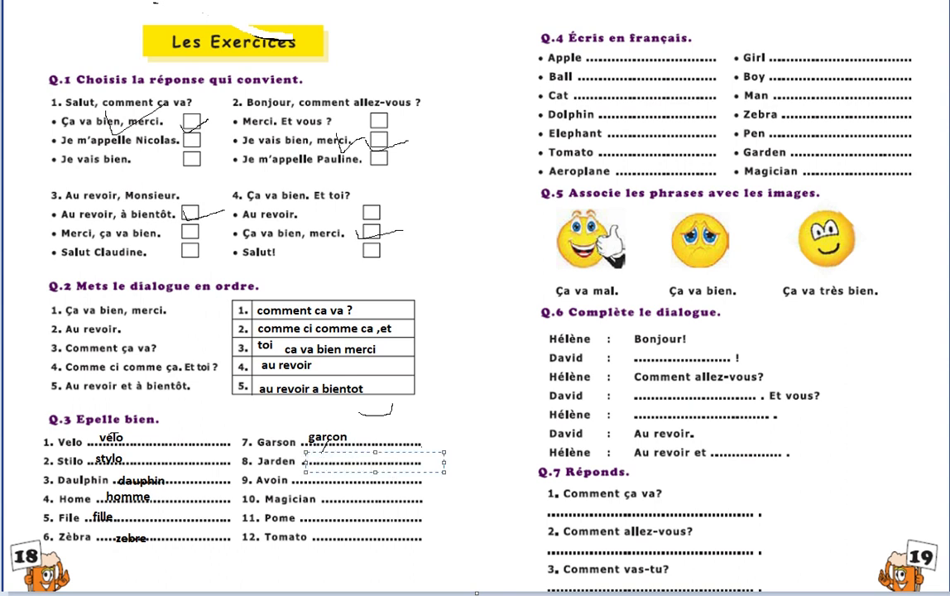
type("jardin")
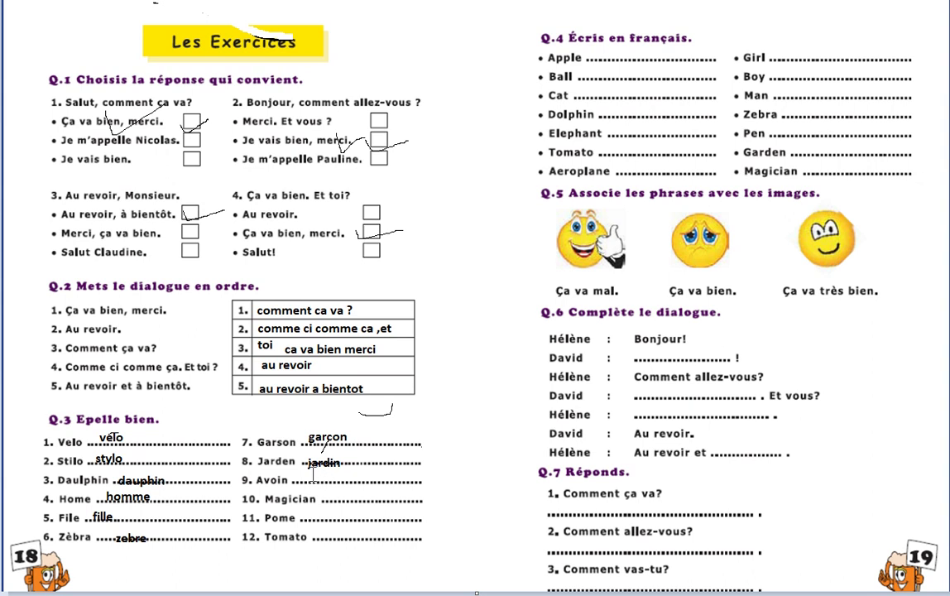
left_click_drag(313, 472, 377, 485)
type("avion")
left_click_drag(332, 488, 394, 502)
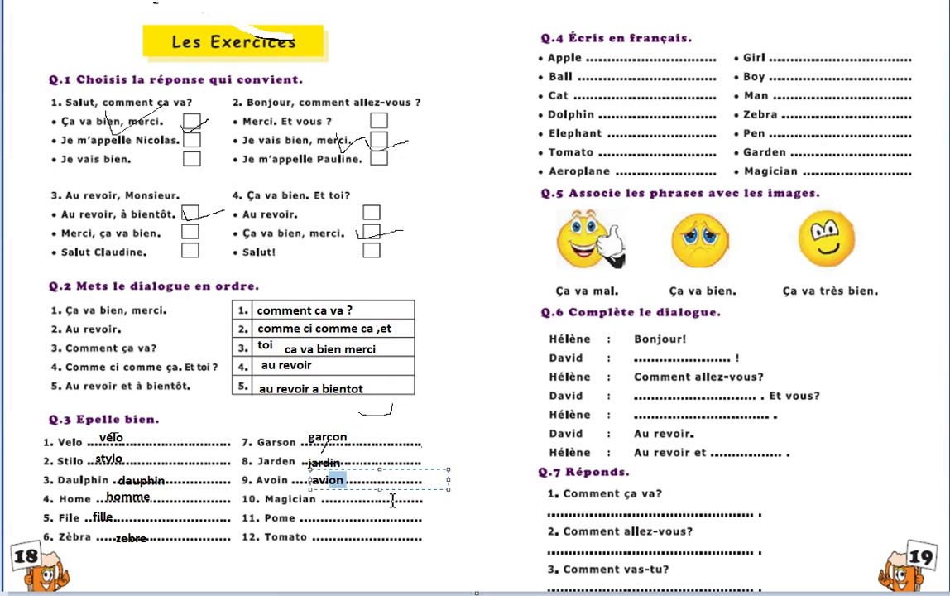
left_click(394, 503)
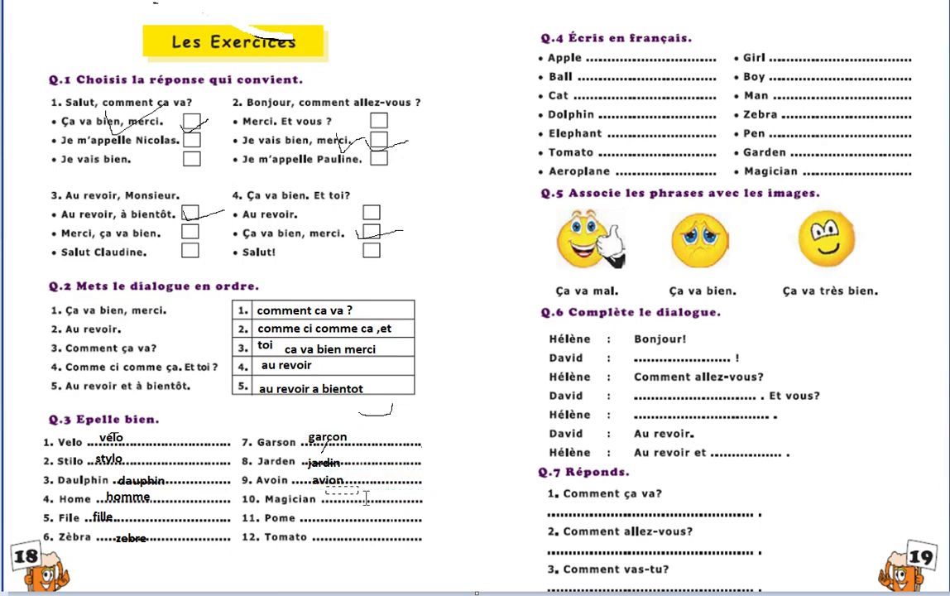
- Write "magicien" on the answer line of Q.3 item 10
left_click_drag(324, 484, 461, 504)
type("mag")
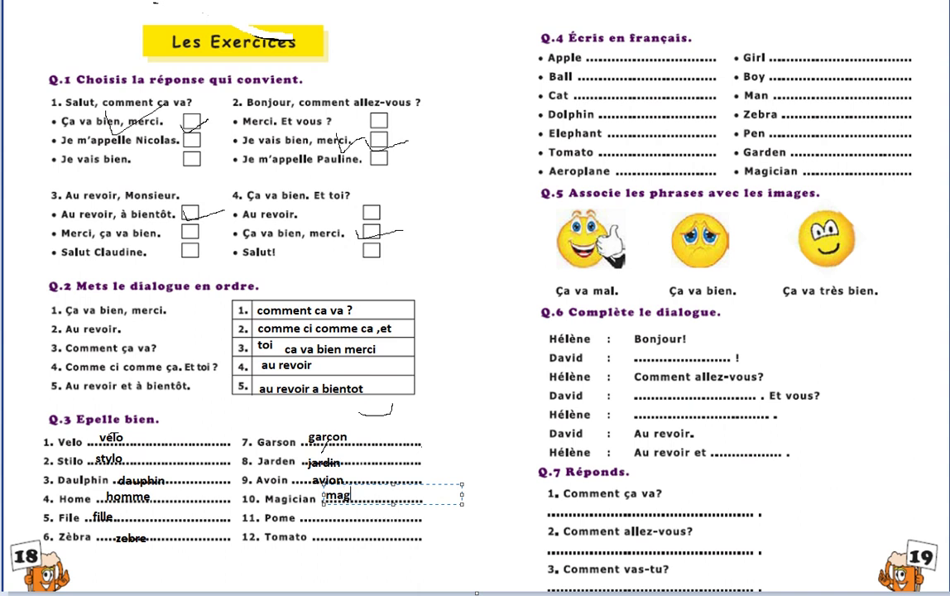
type("icien")
left_click(342, 531)
- Write "pomme" for item 11 and "tomate" for item 12 on the Q.3 answer lines
left_click_drag(314, 503, 452, 522)
type("pomme")
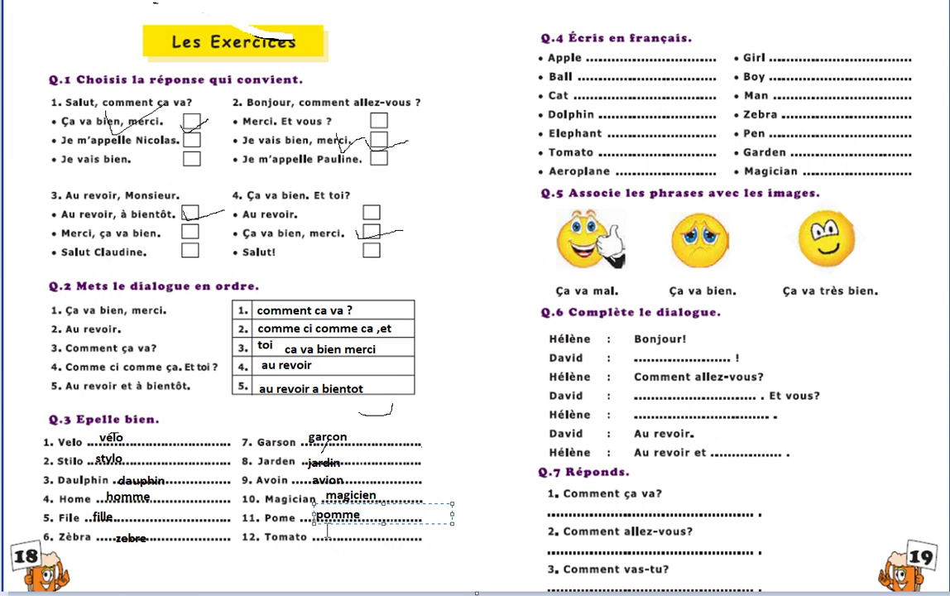
left_click_drag(319, 530, 454, 545)
type("tomate")
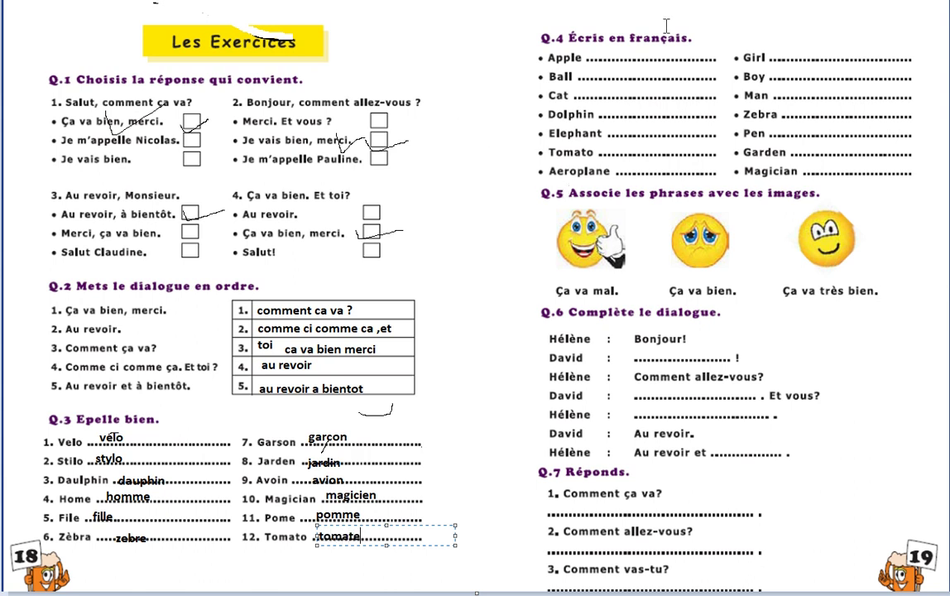
- Add the text "write in french" beside the Q.4 heading as its translation
left_click(702, 30)
left_click_drag(700, 28, 926, 56)
type("wr")
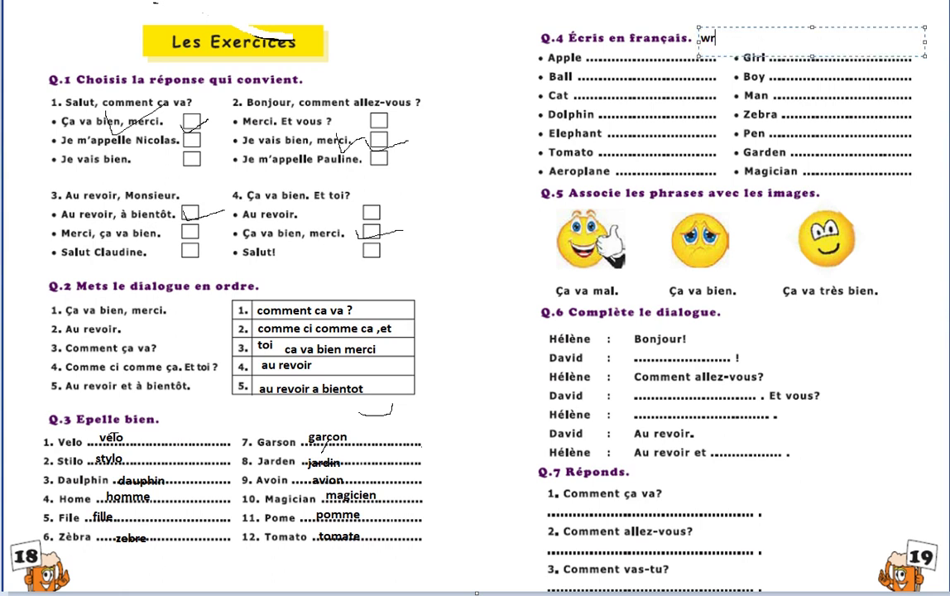
type("ite in french")
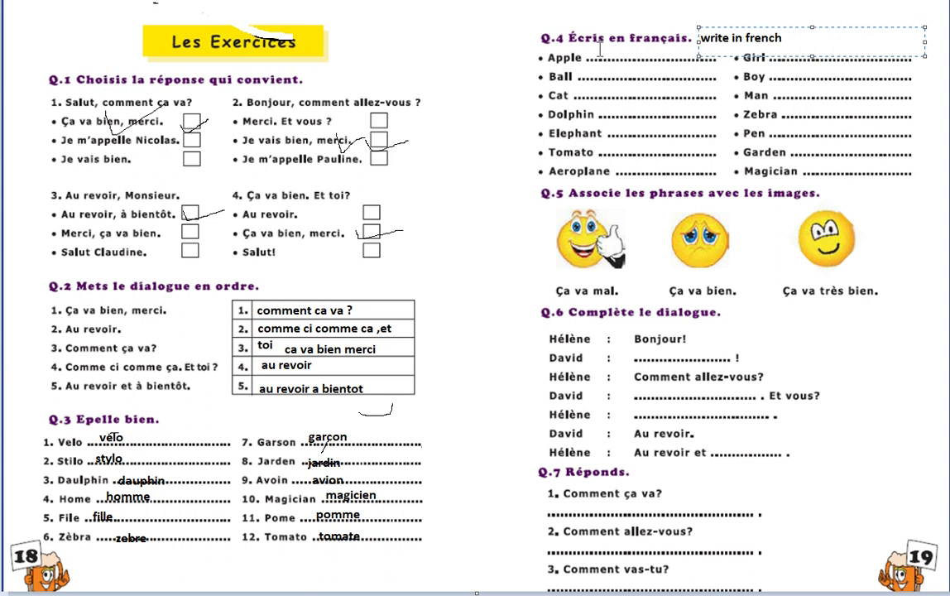
- Write "pomme" on the Apple line and "fillle" on the Girl line of Q.4
left_click_drag(599, 46, 735, 63)
type("pomme")
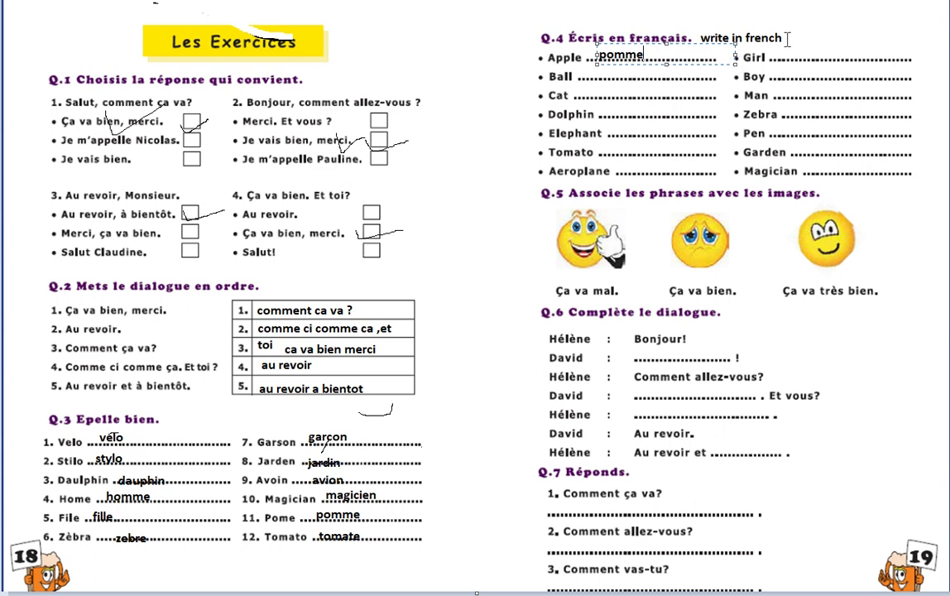
left_click_drag(781, 41, 920, 61)
type("fillle")
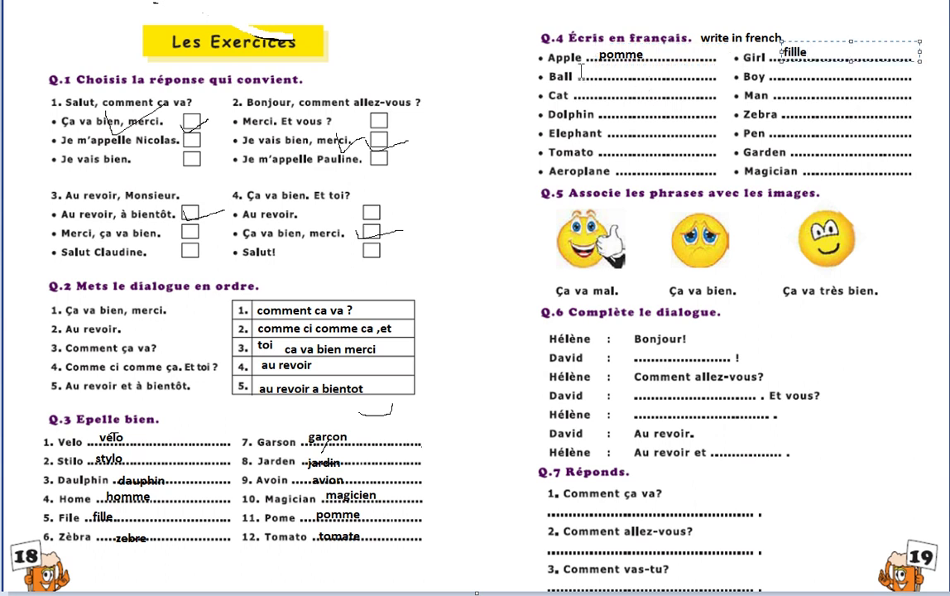
- Write "ballon" on the Ball line and "garcon" on the Boy line of Q.4
left_click_drag(577, 67, 717, 85)
type("va")
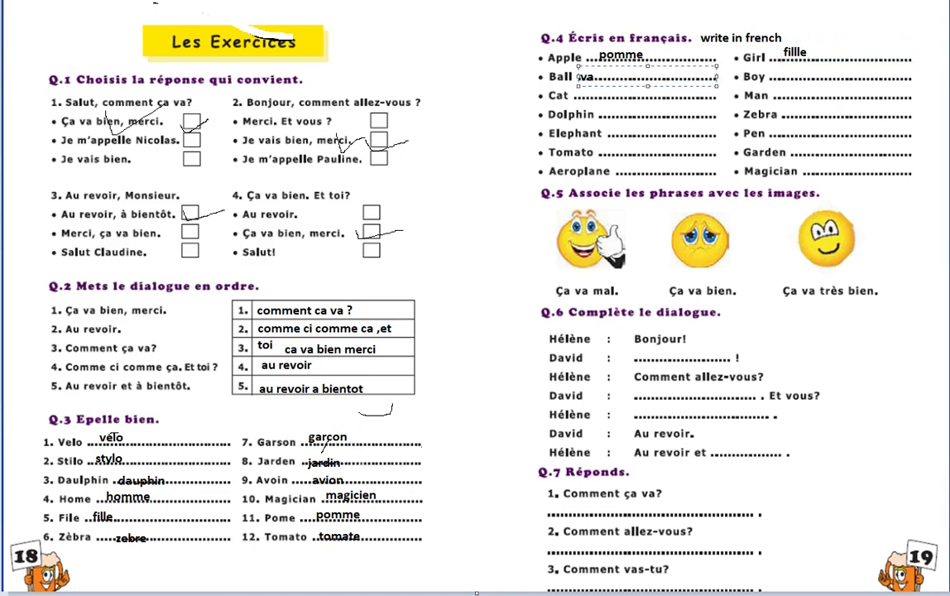
key("BackSpace")
key("BackSpace")
type("ballon")
left_click(781, 73)
type("garc")
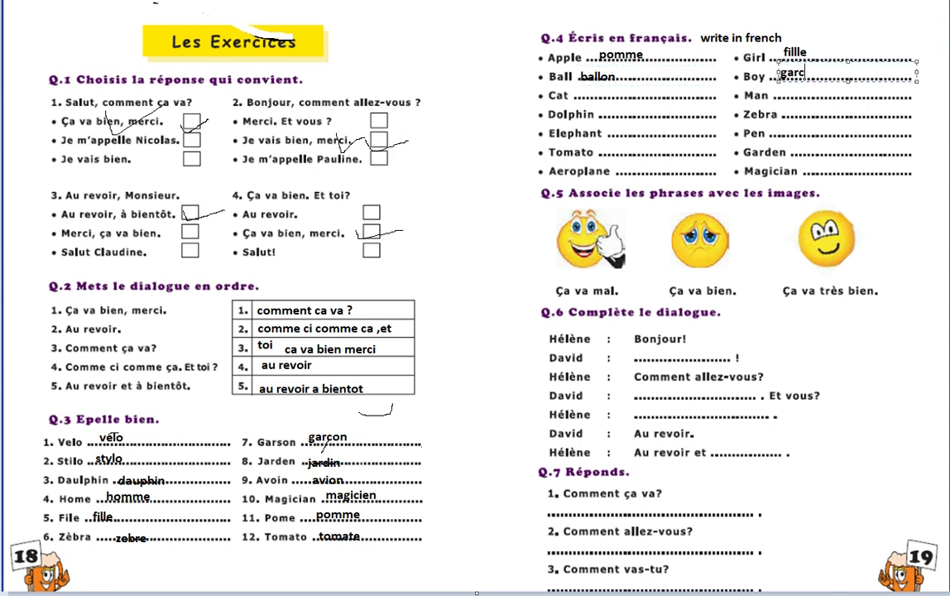
type("on")
- Write "chat" on the Cat line and "homme" on the Man line of Q.4
left_click(586, 93)
type("chat")
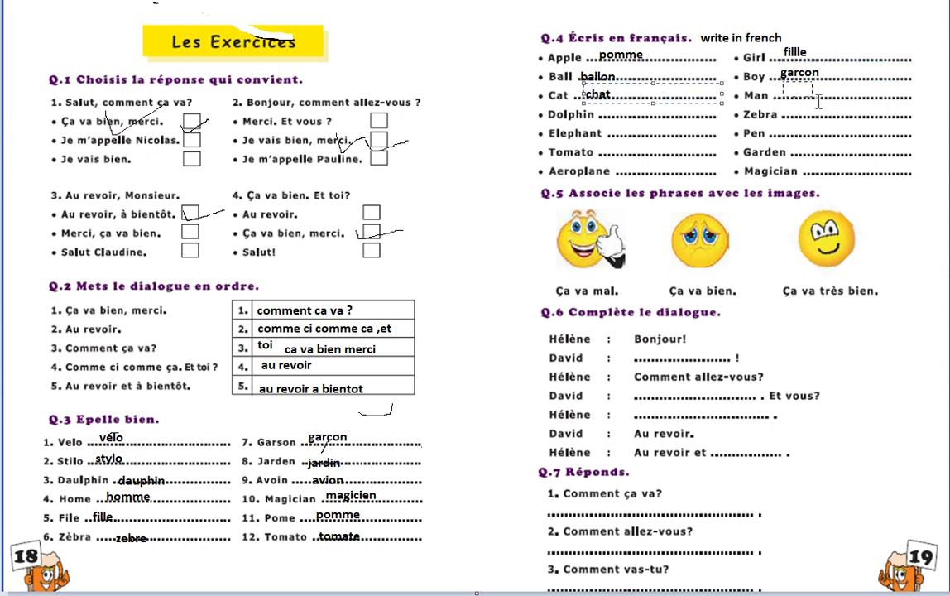
left_click(783, 81)
type("homme")
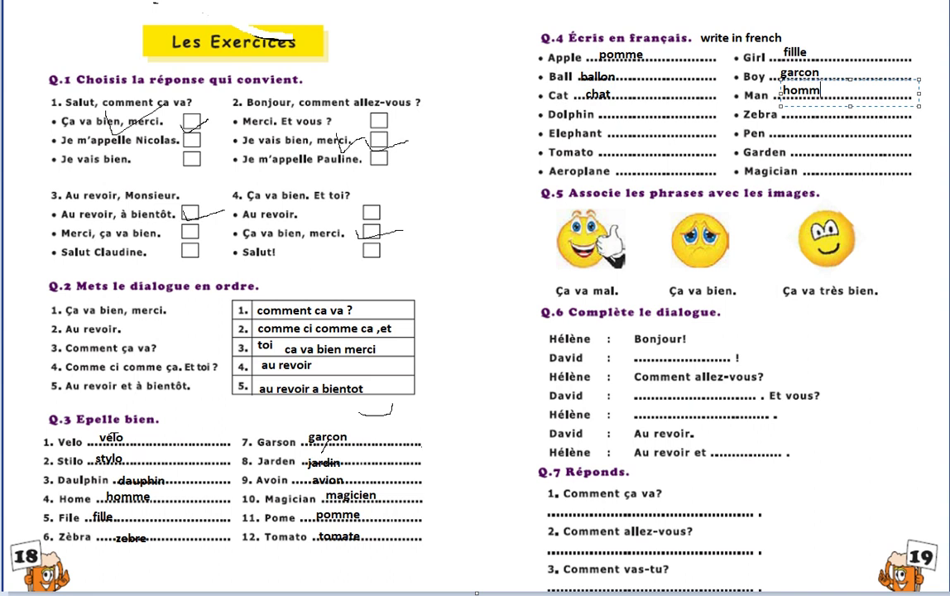
- Write "dauphin" on the Dolphin line and "zebre" on the Zebra line of Q.4
left_click(612, 105)
type("dau")
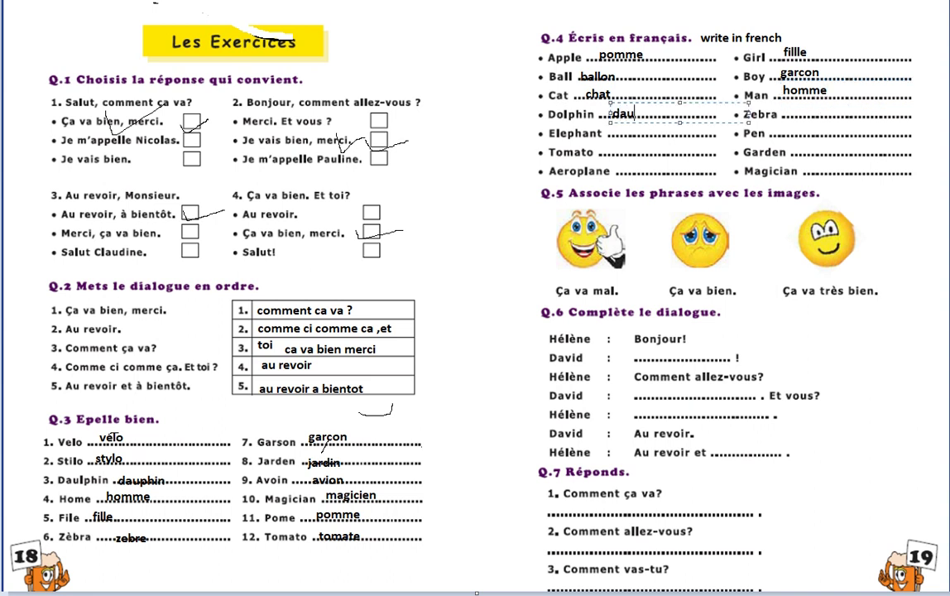
type("phin")
left_click(779, 105)
type("zebre")
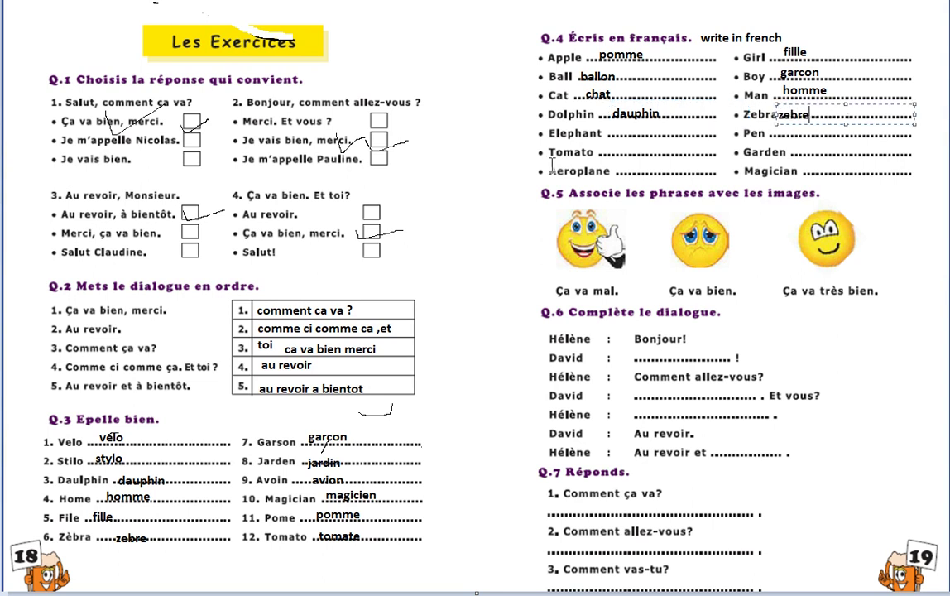
- Write "elephant" on the Elephant line and "tomate" on the Tomato line of Q.4
left_click_drag(618, 121, 701, 143)
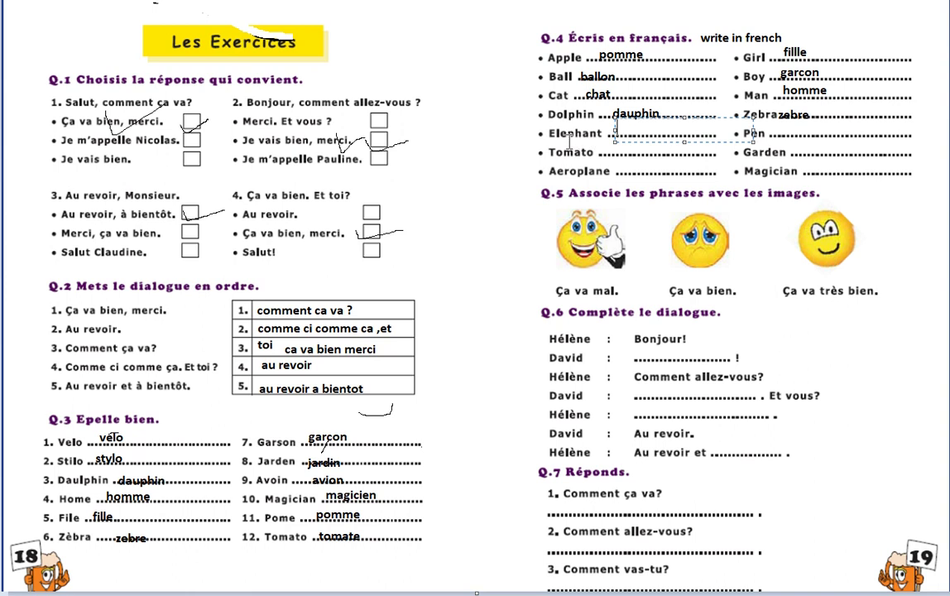
type("elephant")
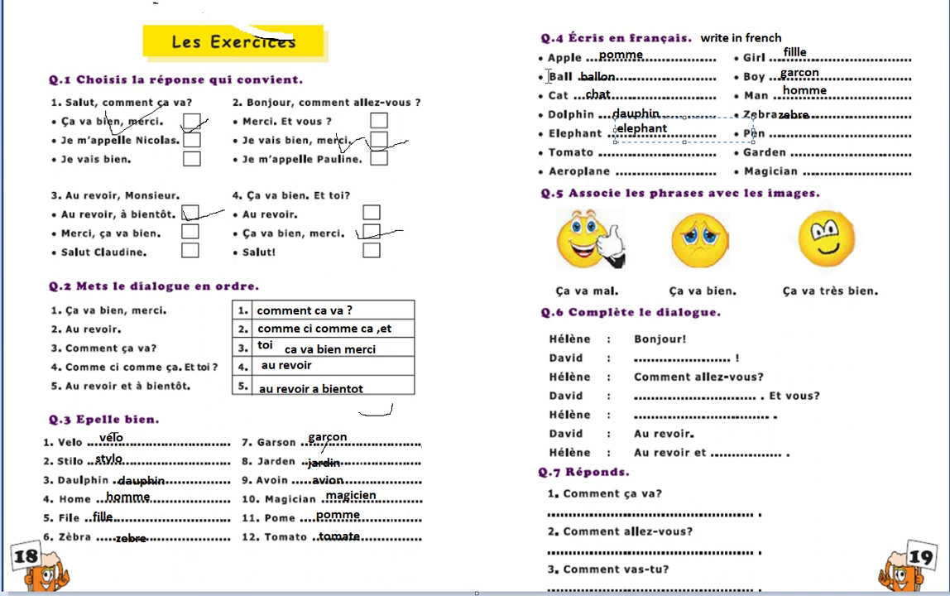
left_click(662, 168)
left_click_drag(618, 142, 663, 155)
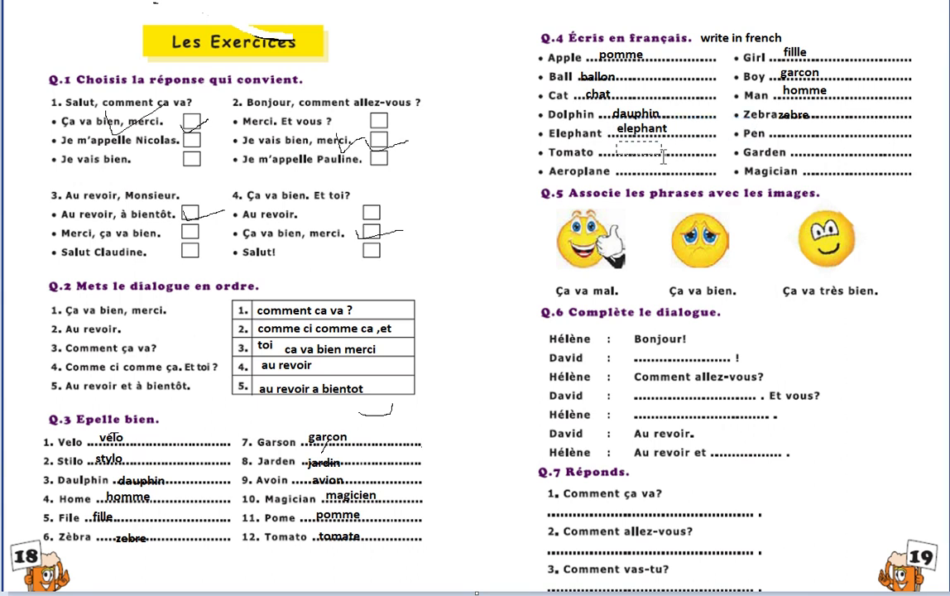
type("tomate")
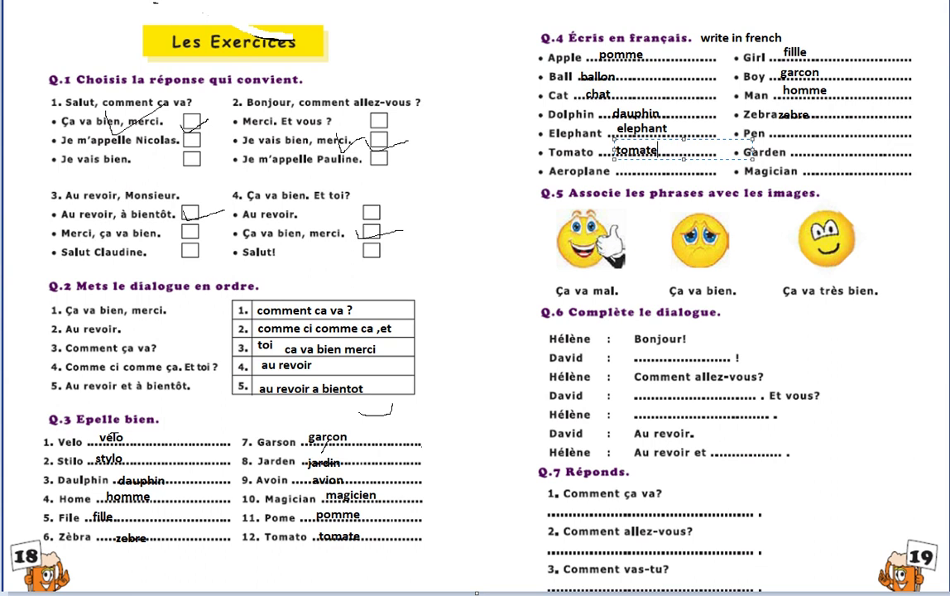
- Write "stylo" on the Pen line and "avion" on the Aeroplane line of Q.4
left_click_drag(792, 127, 870, 139)
type("stylo")
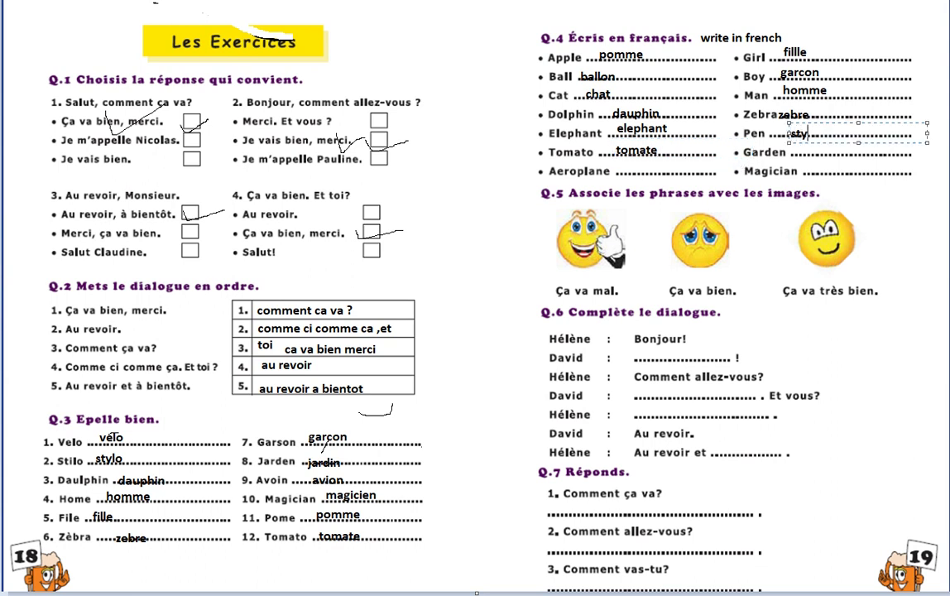
left_click(618, 162)
type("avion")
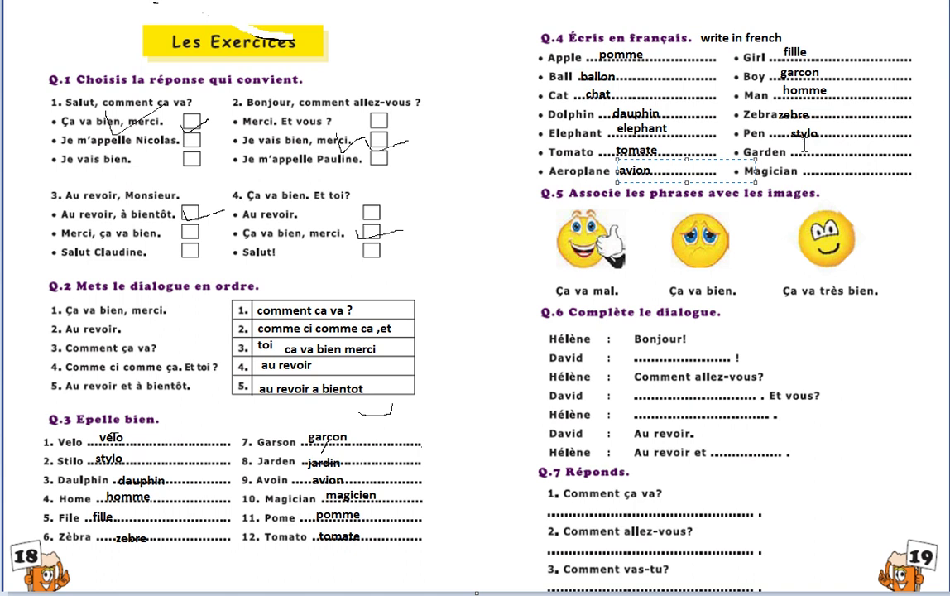
- Write "jardin" on the Garden line and "magicien" on the Magician line of Q.4
left_click_drag(801, 142, 915, 154)
type("jardin")
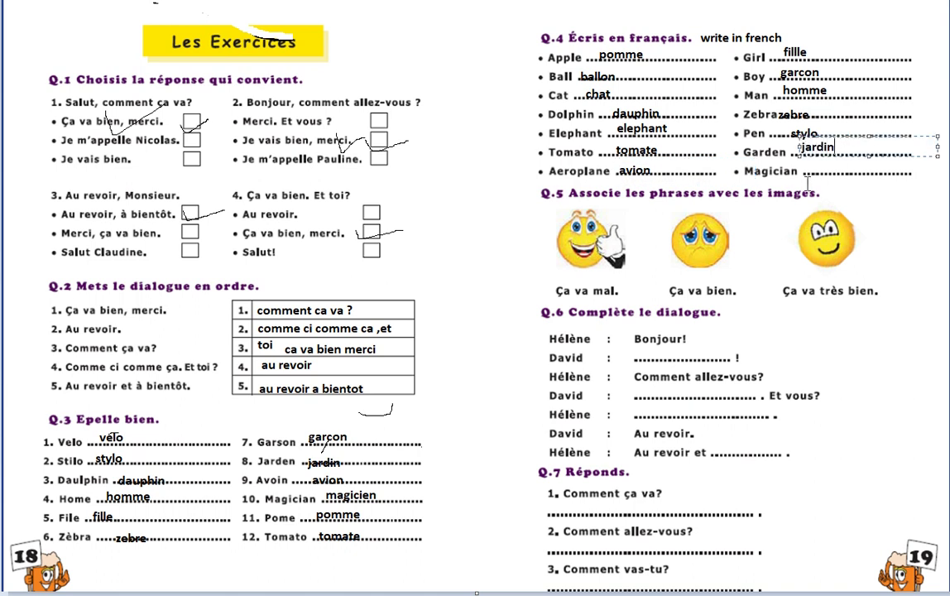
left_click_drag(804, 164, 940, 181)
type("ma")
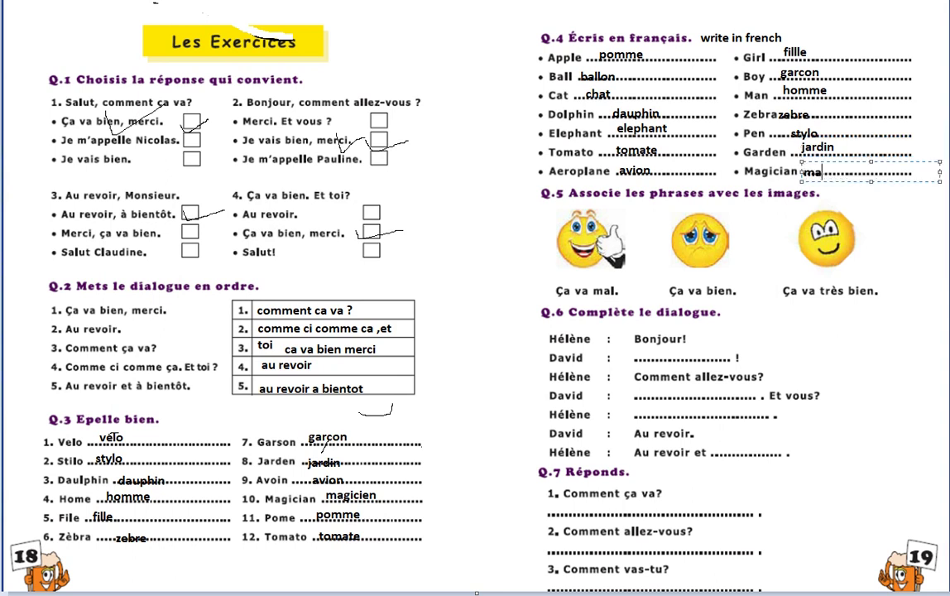
type("gicien")
- Draw freehand lines in Q.5 linking "Ça va mal" to the sad face, "Ça va bien" to the smiling face and "Ça va très bien" to the thumbs-up face
left_click(665, 217)
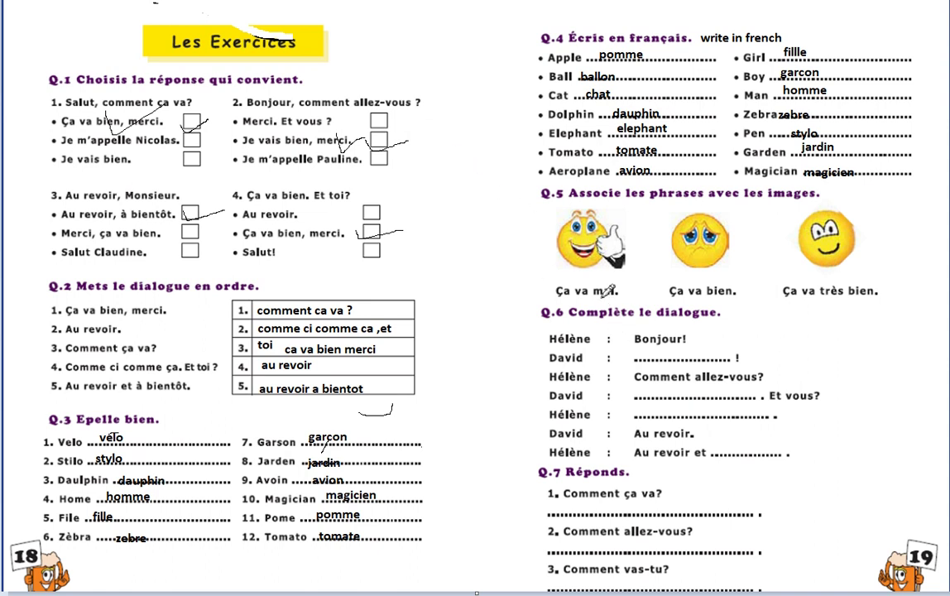
left_click_drag(609, 290, 694, 247)
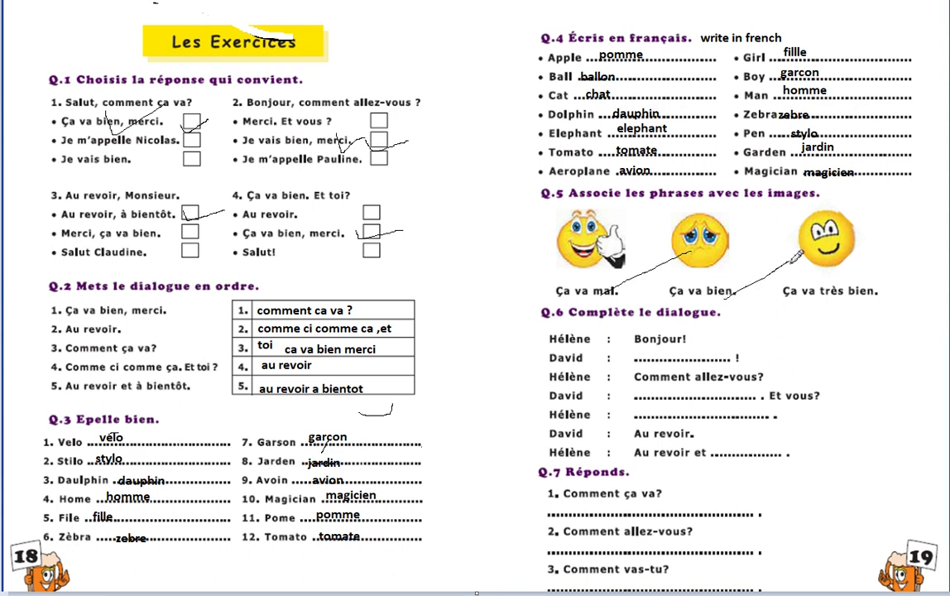
mouse_move(730, 292)
left_mouse_down()
mouse_move(801, 253)
mouse_move(741, 288)
mouse_move(662, 286)
mouse_move(609, 263)
left_mouse_up()
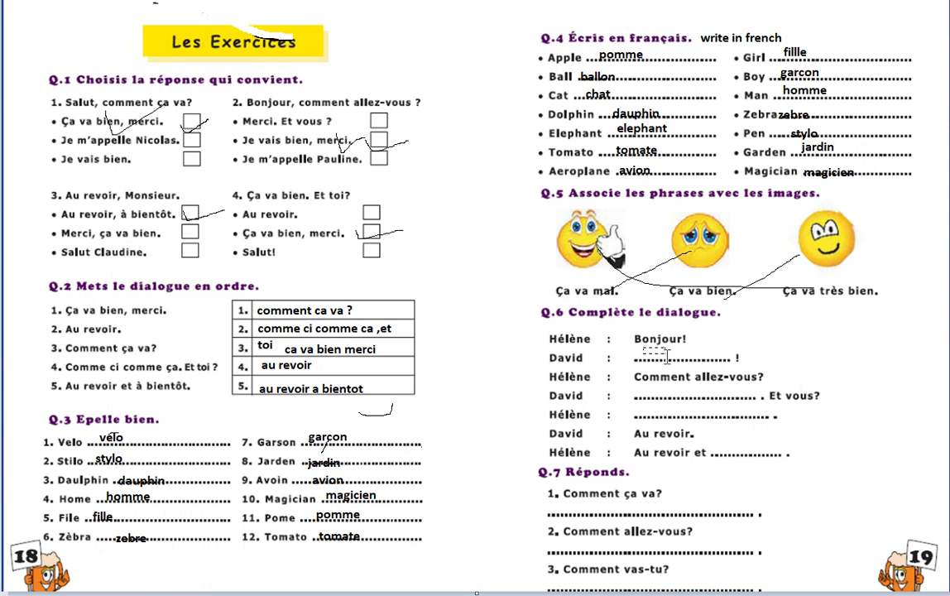
- In the Q.6 dialogue, write "bonjour" as the reply to "Bonjour!" and "je vais bien" on the line before "Et vous?"
left_click_drag(643, 348, 739, 360)
type("bonjour")
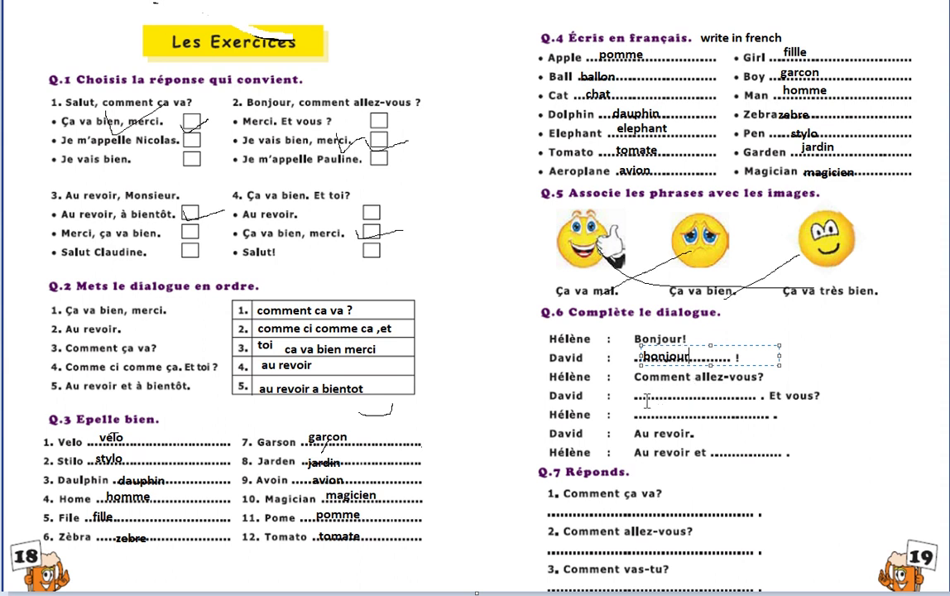
left_click_drag(641, 386, 744, 401)
type("je")
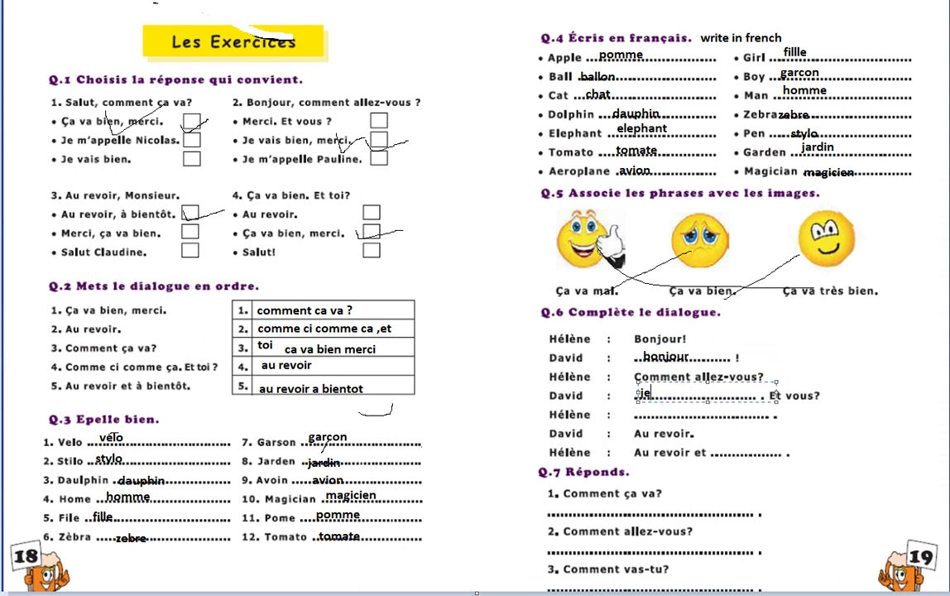
type(" vais bien merci")
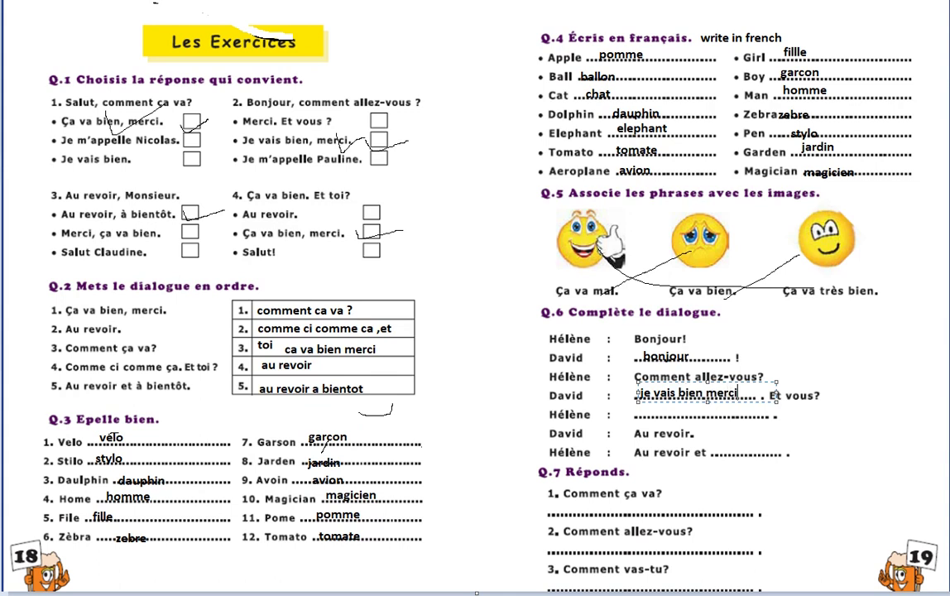
key("BackSpace")
key("BackSpace")
key("BackSpace")
key("BackSpace")
key("BackSpace")
- In Q.6, write "je vais bien merci" on the blank line above "Au revoir." and "a bientot" after "Au revoir et"
left_click(652, 411)
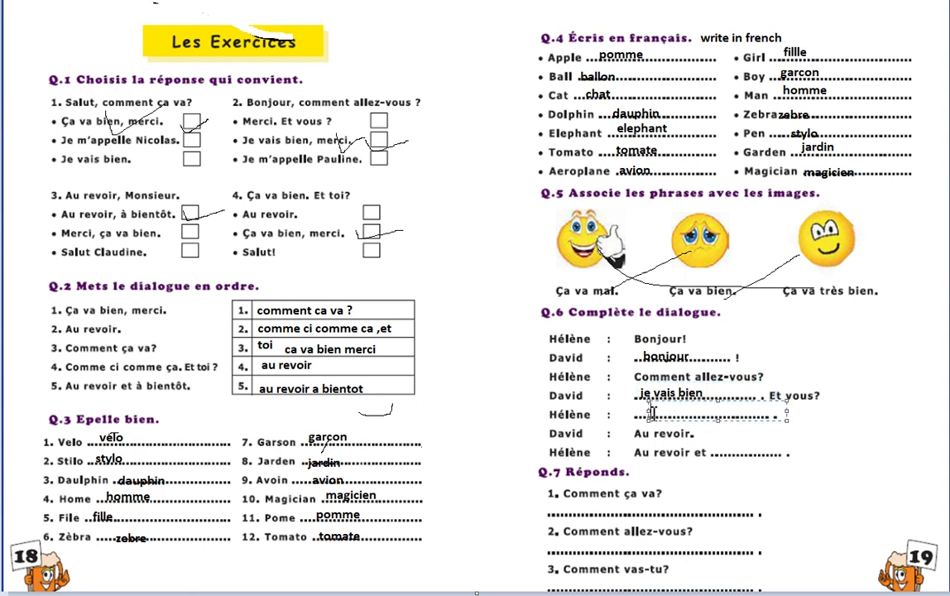
type("je vais bien merci")
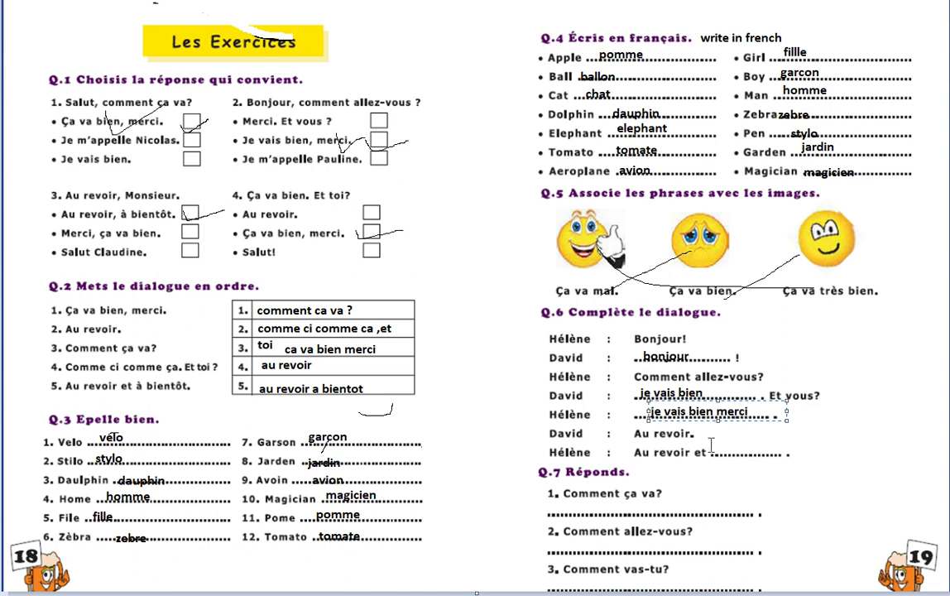
left_click_drag(711, 445, 793, 459)
type("a bientot")
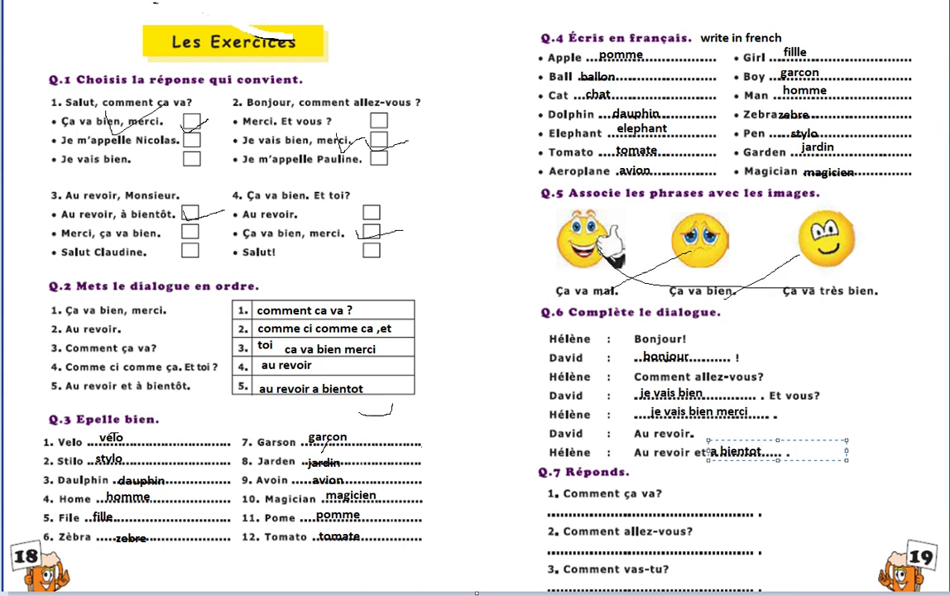
left_click(729, 477)
- Write "answer" beside the Q.7 Réponds heading and "ca va bien merci" under question 1, "Comment ça va?"
left_click_drag(630, 463, 734, 488)
type("answer")
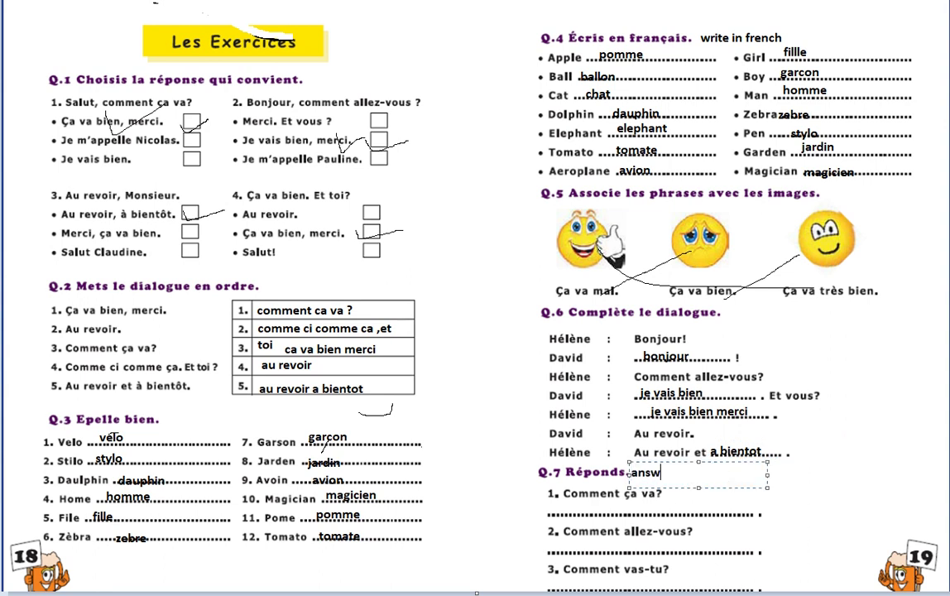
left_click(646, 499)
left_click_drag(562, 503, 713, 520)
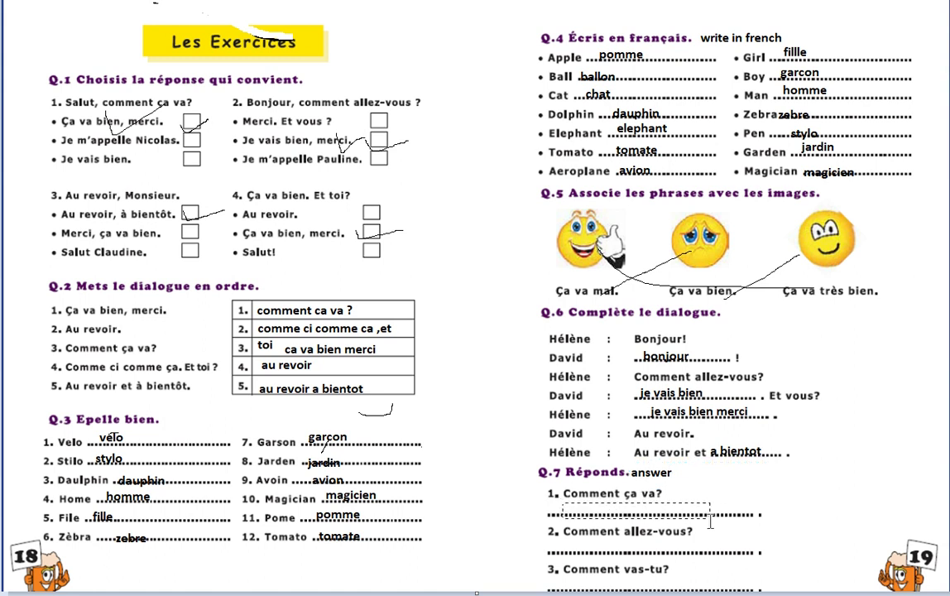
type("ca va bie")
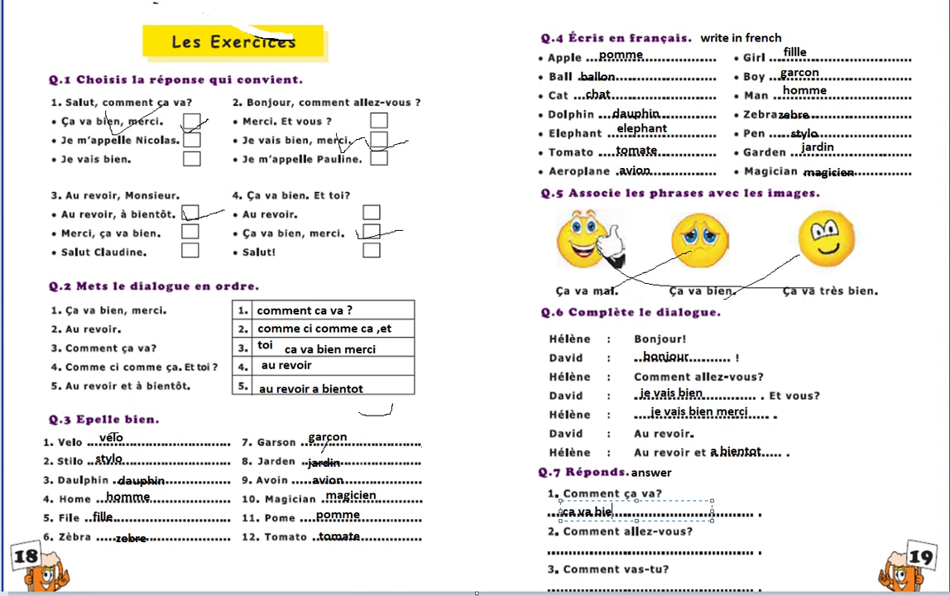
type("n merci")
- Write "je vais bien merci." on the answer line of Q.7 question 2, "Comment allez-vous?"
left_click_drag(574, 539, 718, 552)
type("je cais")
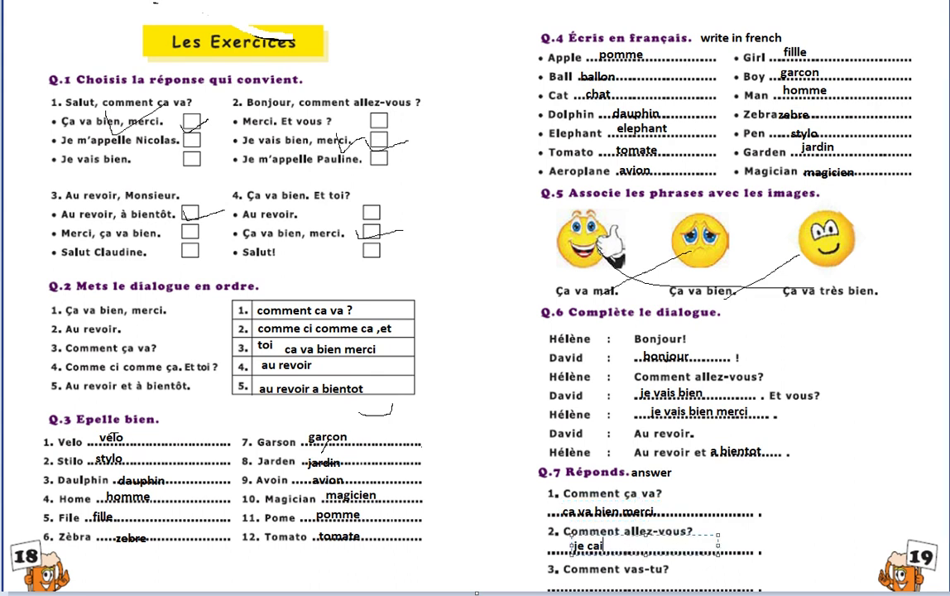
key("BackSpace")
key("BackSpace")
key("BackSpace")
key("BackSpace")
type("vais bien merci.")
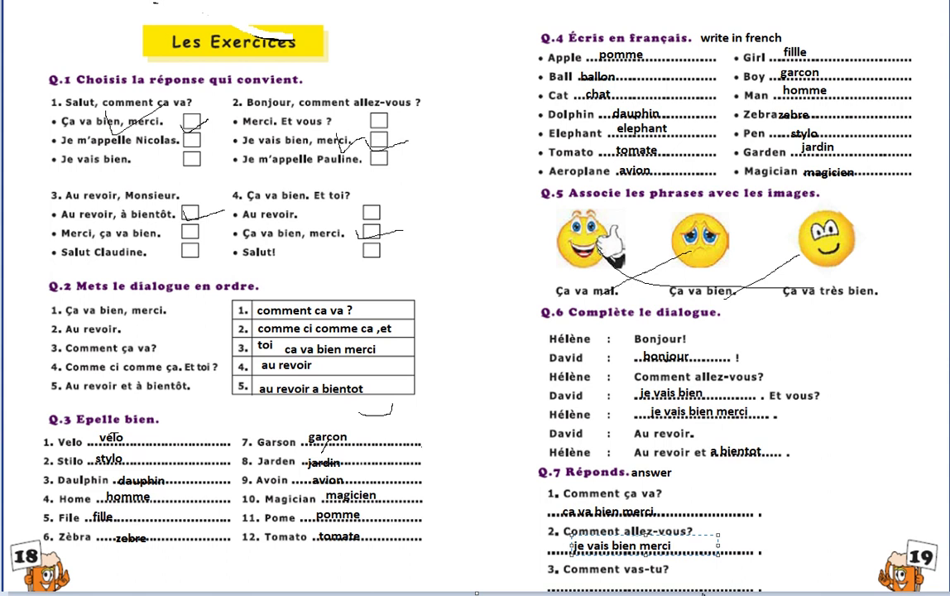
- Write "je vais bien merci." on the answer line of Q.7 question 3, "Comment vas-tu?"
left_click(589, 576)
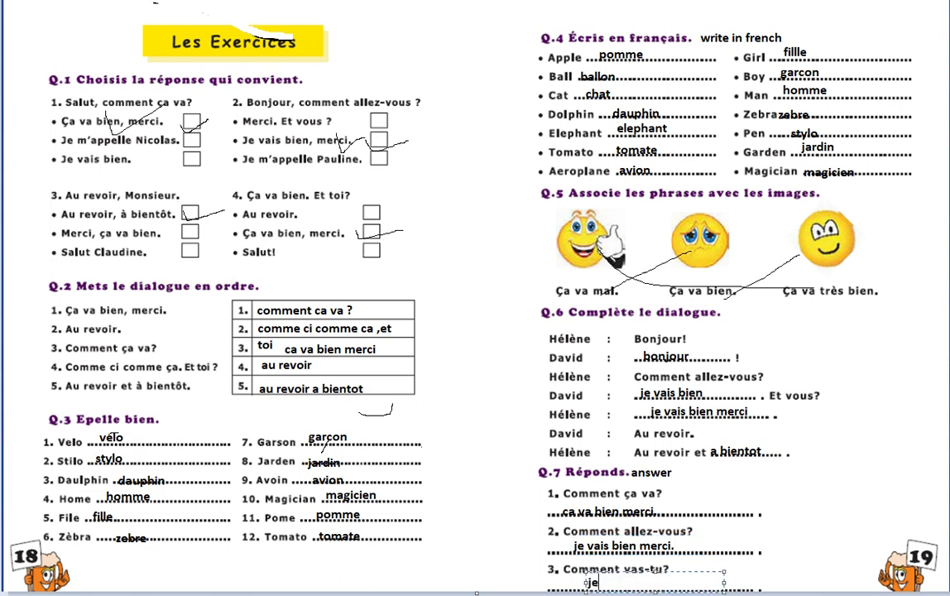
type("je vais bien merci.")
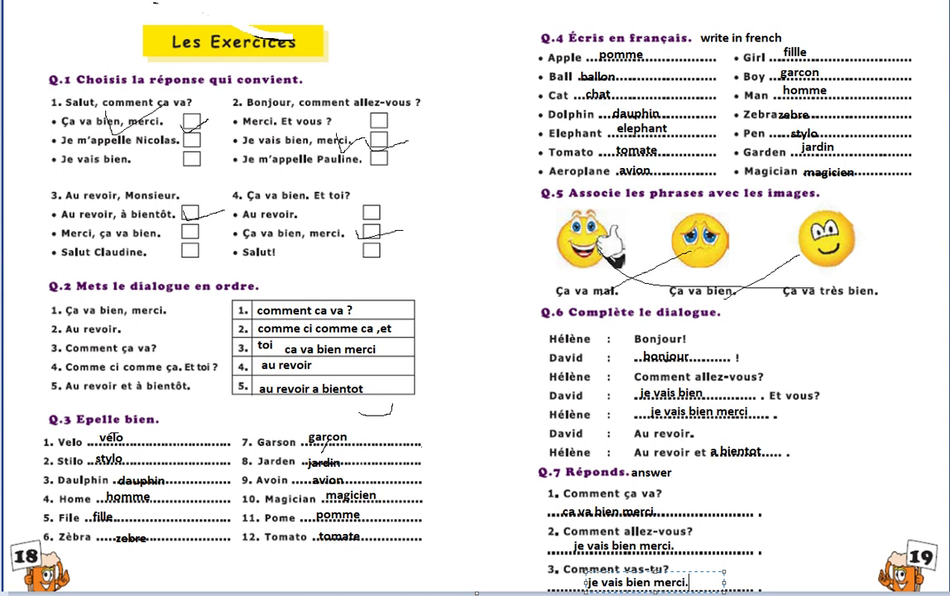